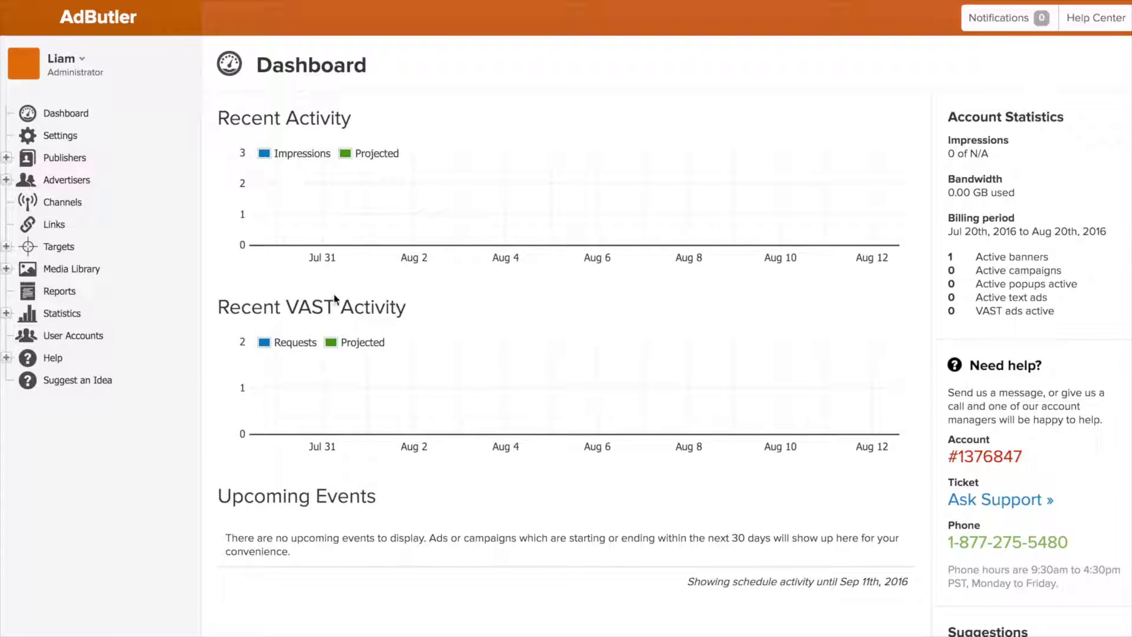
# Step: Go to Targets and open the Manage Geographic Targets list
pyautogui.click(55, 250)
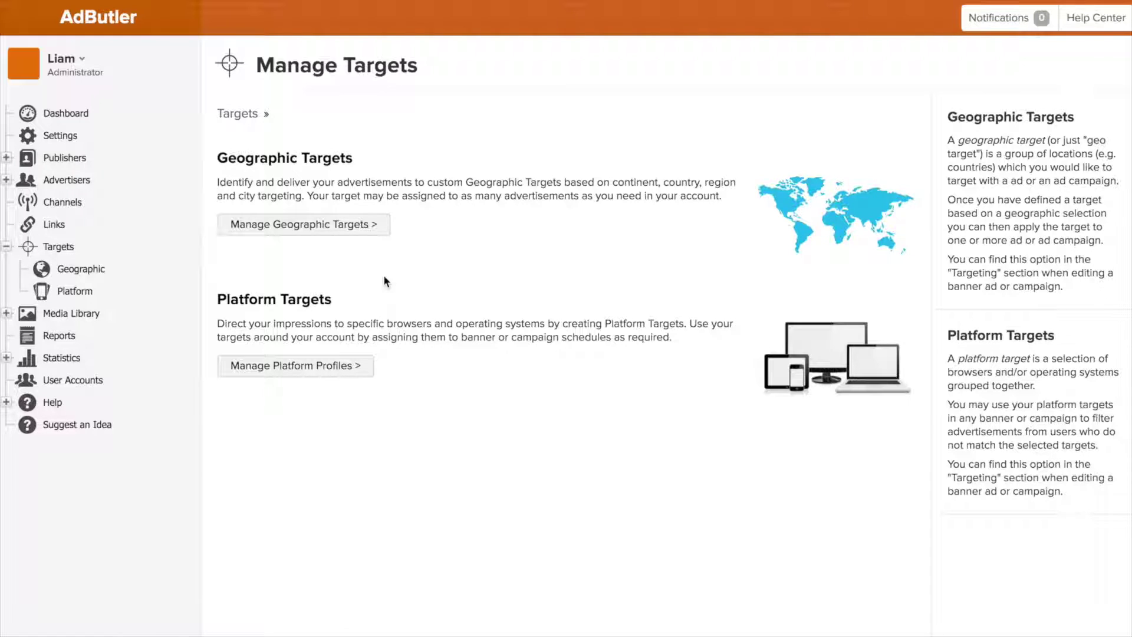
pyautogui.click(366, 230)
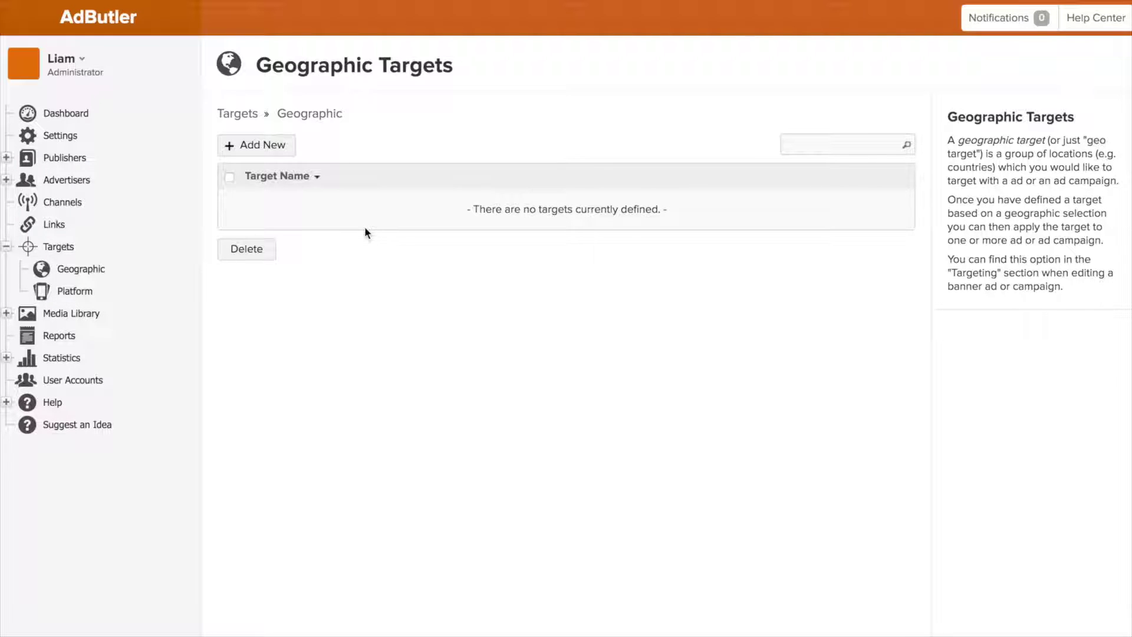
# Step: Add a new geographic target and name it 'Victoria, BC'
pyautogui.click(254, 144)
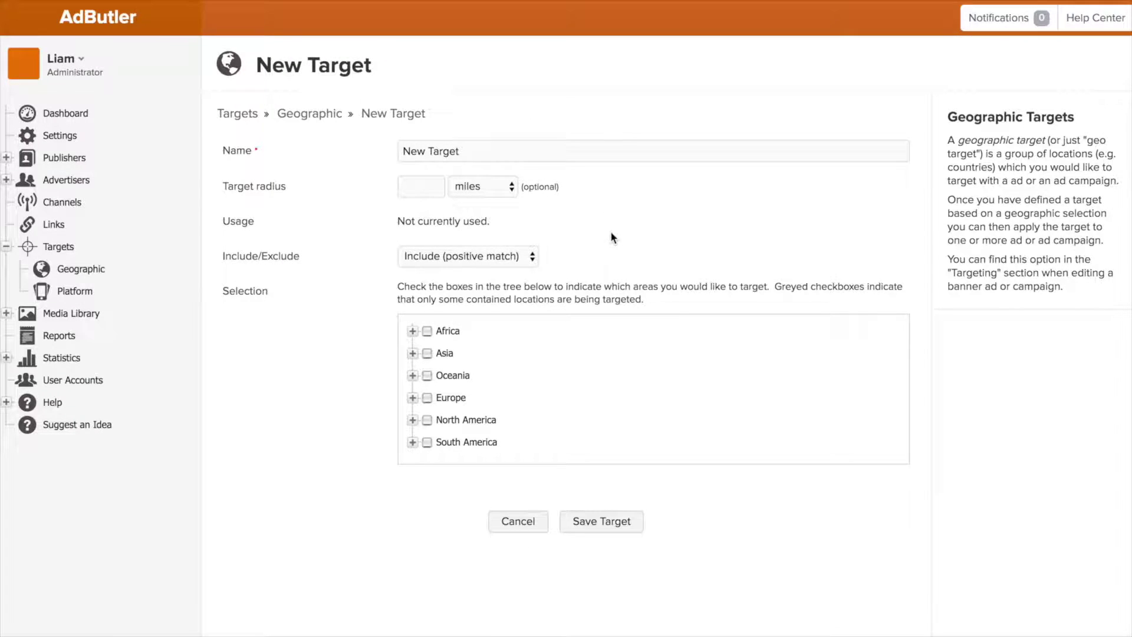
pyautogui.moveTo(609, 254)
pyautogui.moveTo(569, 147)
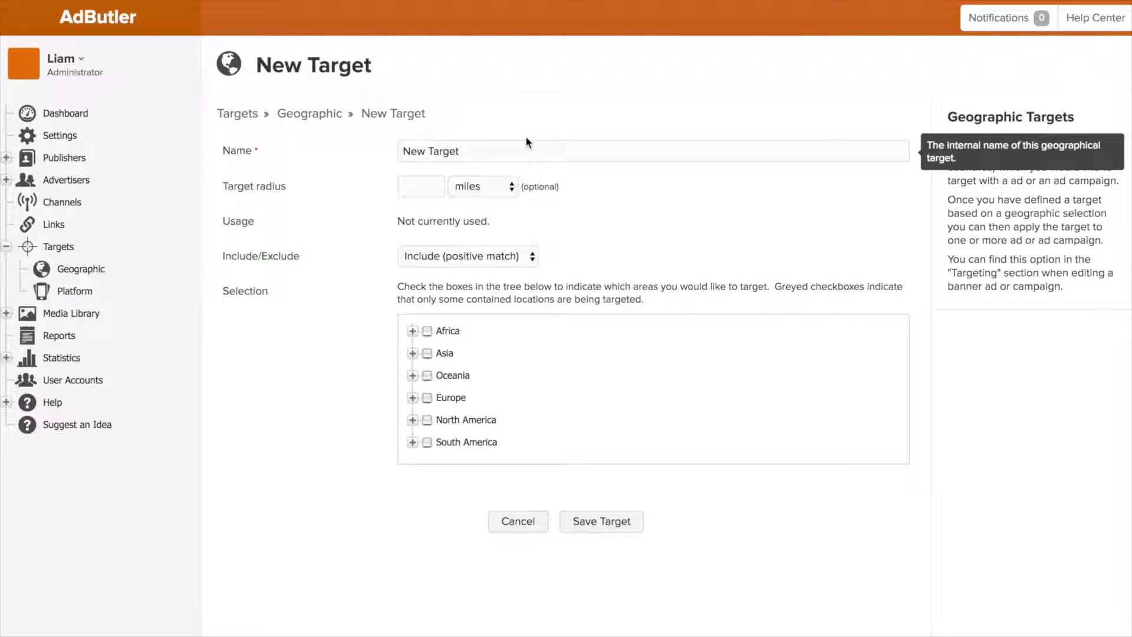
pyautogui.click(496, 155)
pyautogui.moveTo(469, 153); pyautogui.dragTo(273, 129)
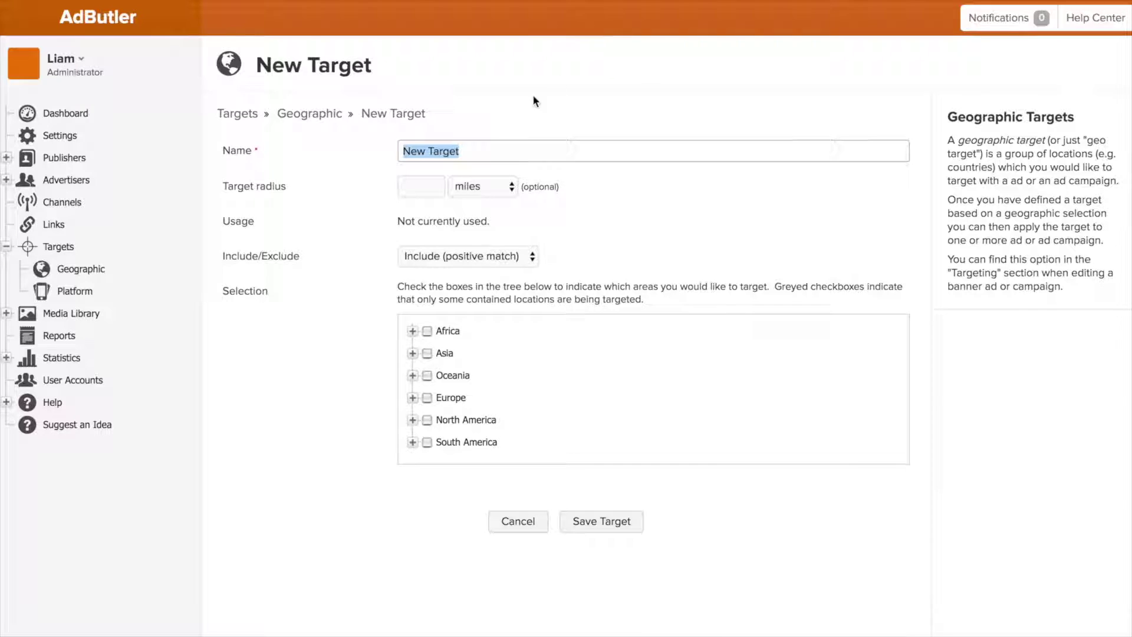
pyautogui.write('Victoria, BC')
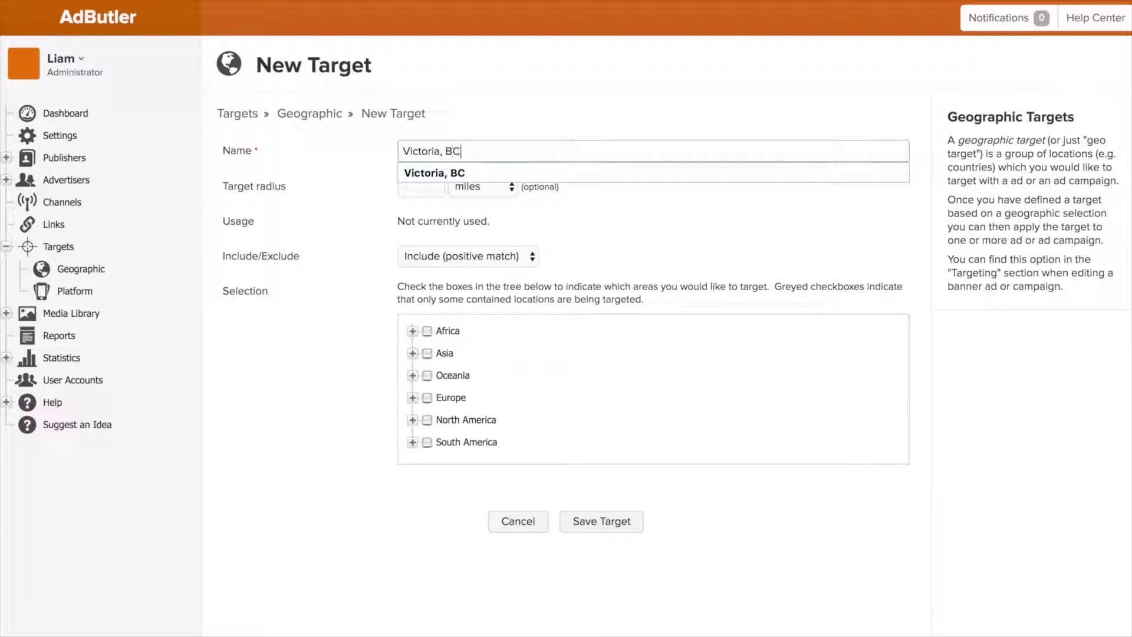
# Step: Keep the target on Include and expand North America to list its countries
pyautogui.click(446, 255)
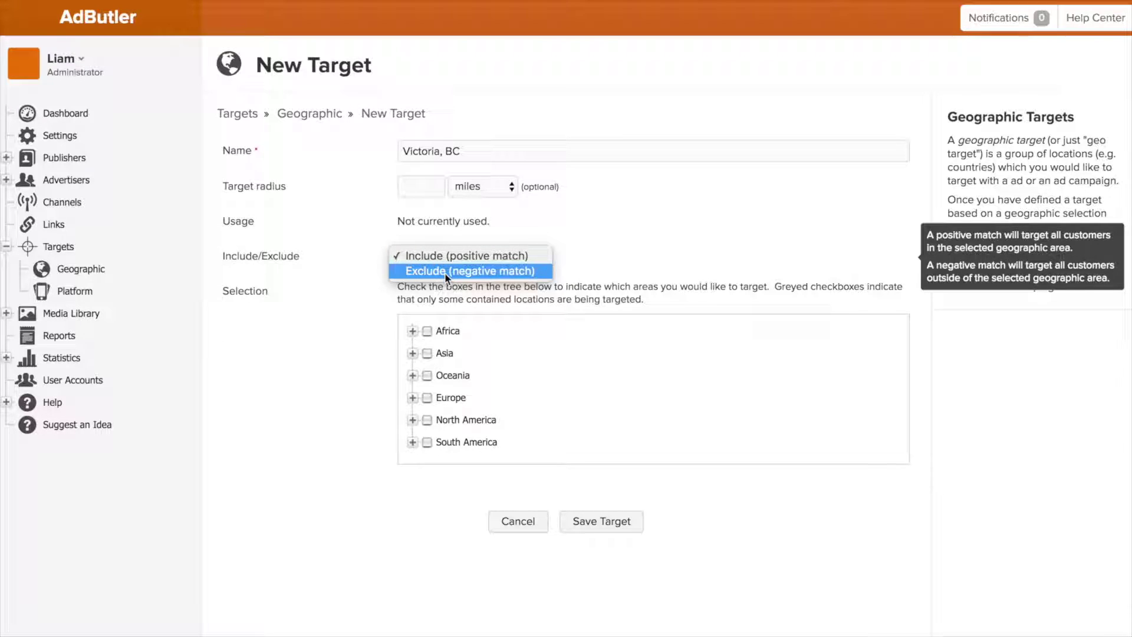
pyautogui.click(473, 257)
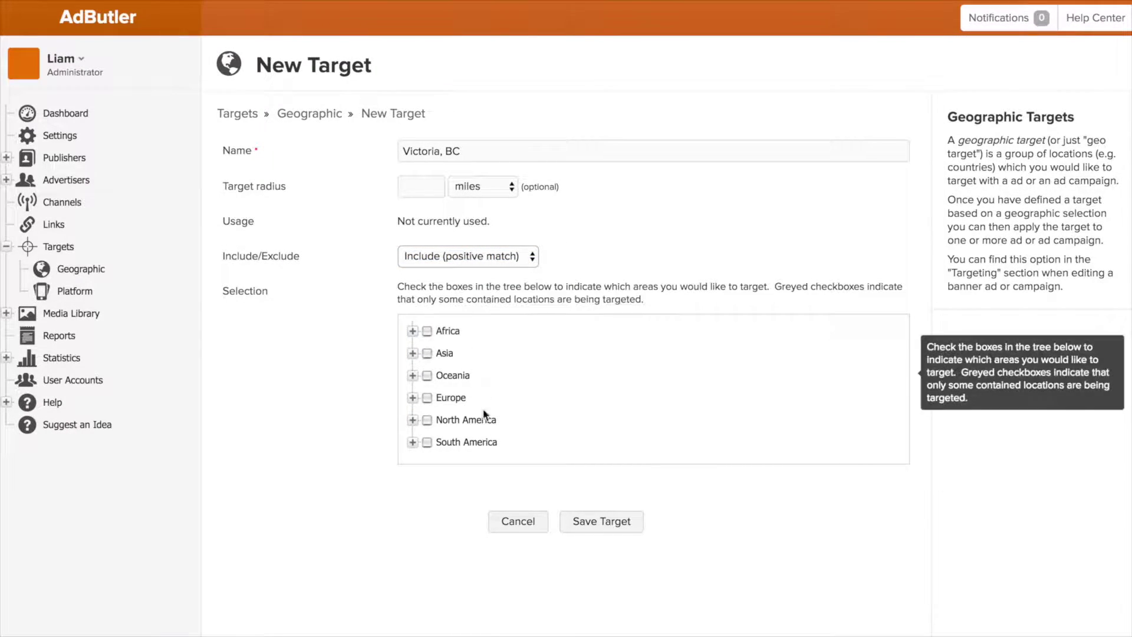
pyautogui.click(413, 420)
# Step: Expand Canada and British Columbia, leaving neither region selected as a whole
pyautogui.scroll(-8, 448, 407)
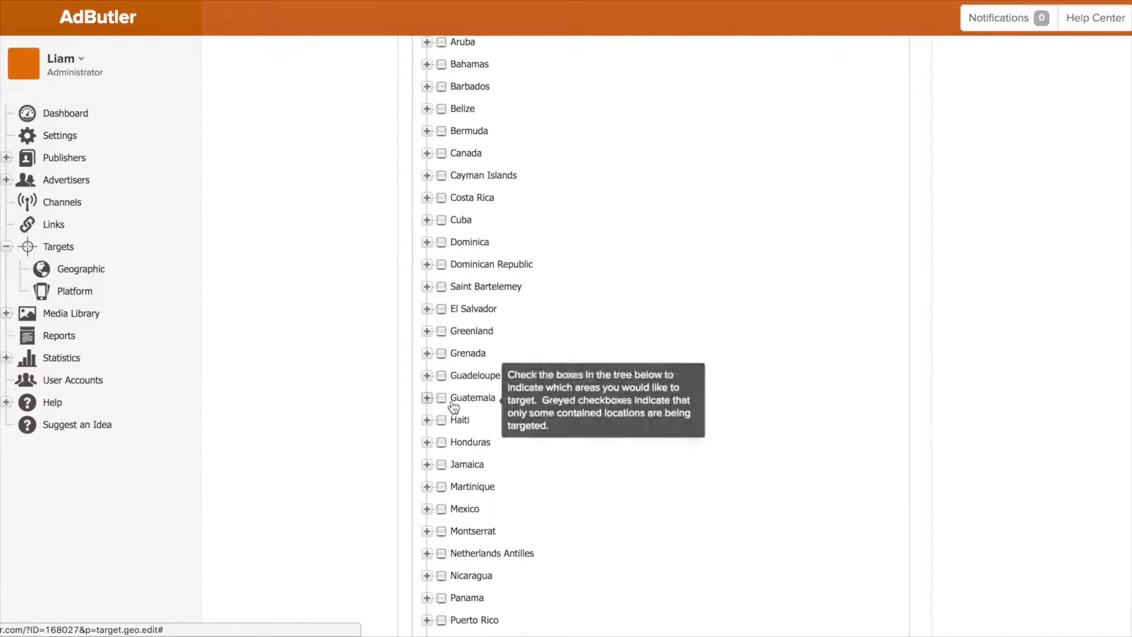
pyautogui.click(427, 153)
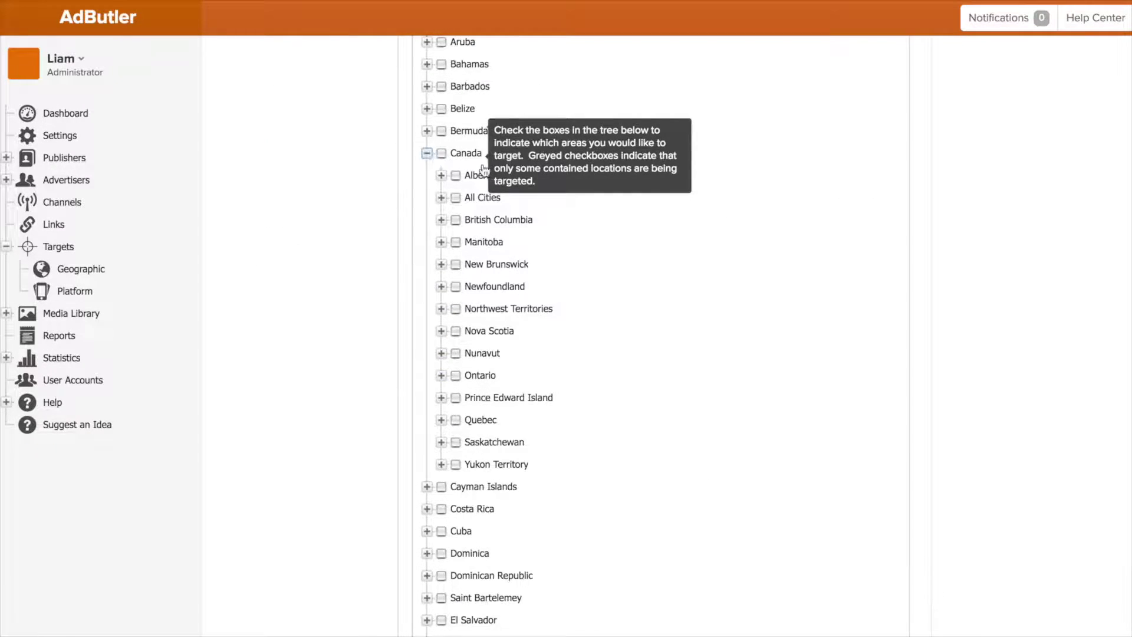
pyautogui.click(441, 219)
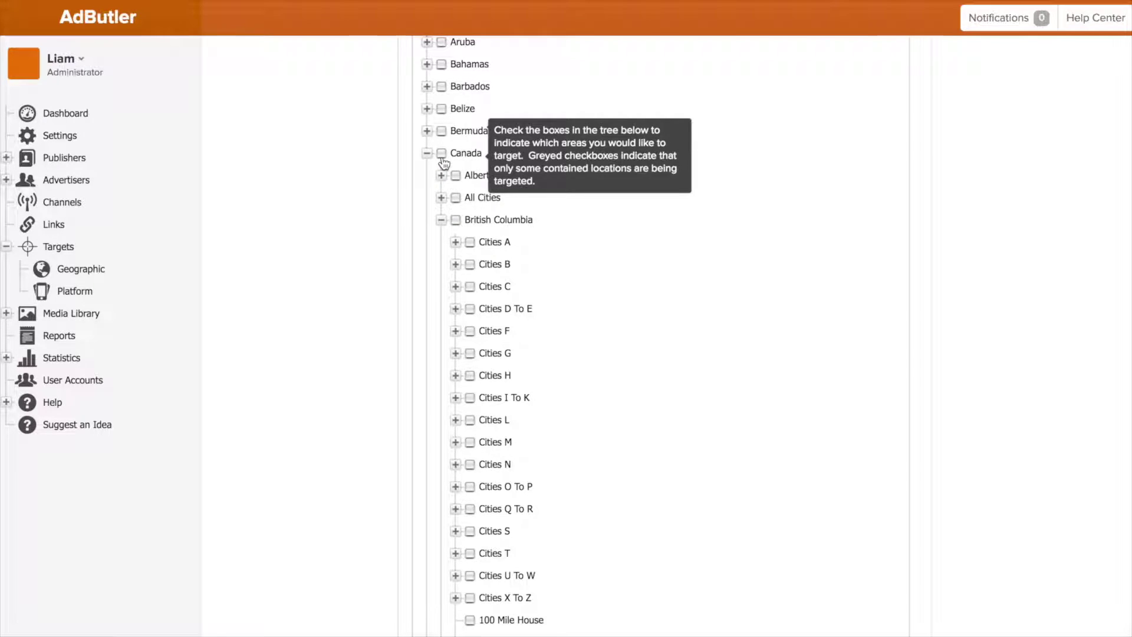
pyautogui.click(441, 153)
pyautogui.click(443, 154)
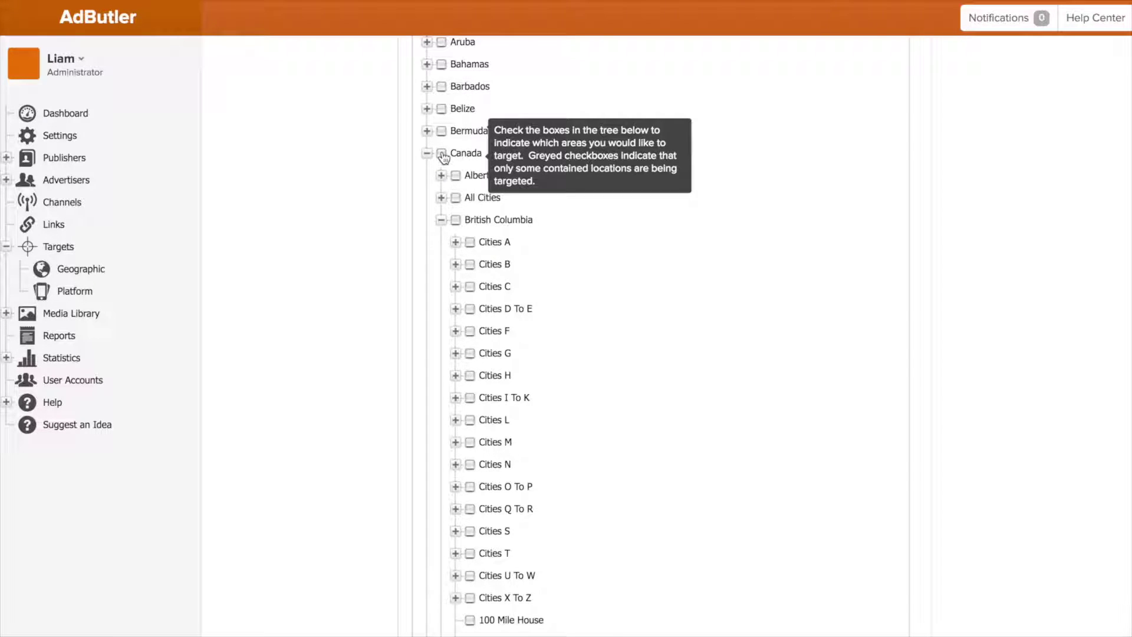
pyautogui.click(455, 221)
pyautogui.click(456, 221)
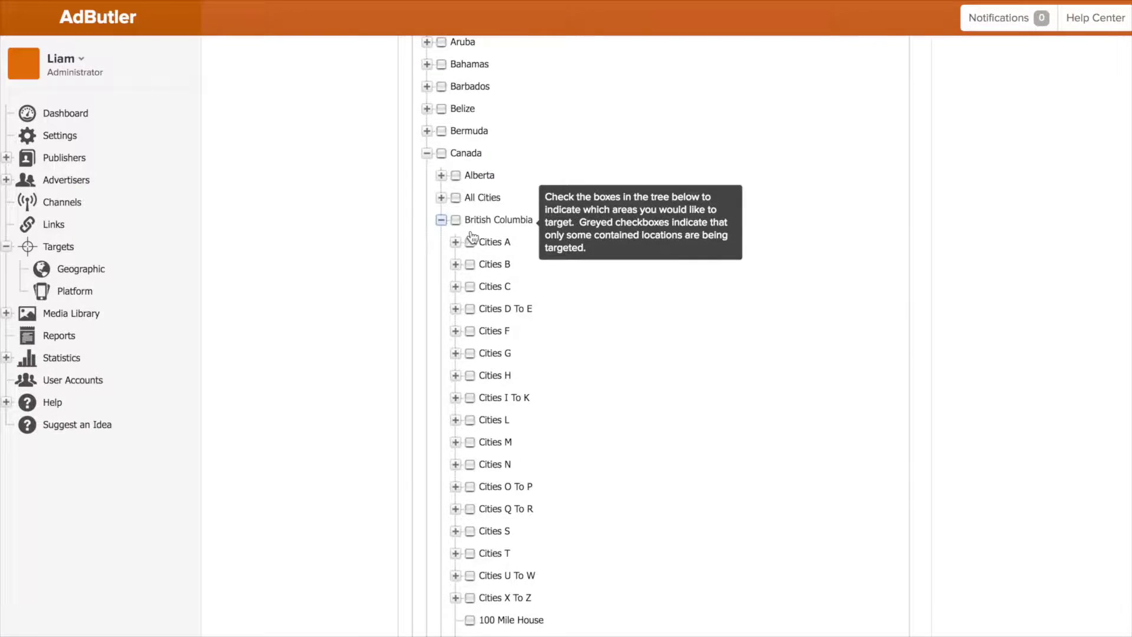
# Step: Tick Victoria under British Columbia's Cities U To W group and save the target
pyautogui.scroll(-3, 481, 246)
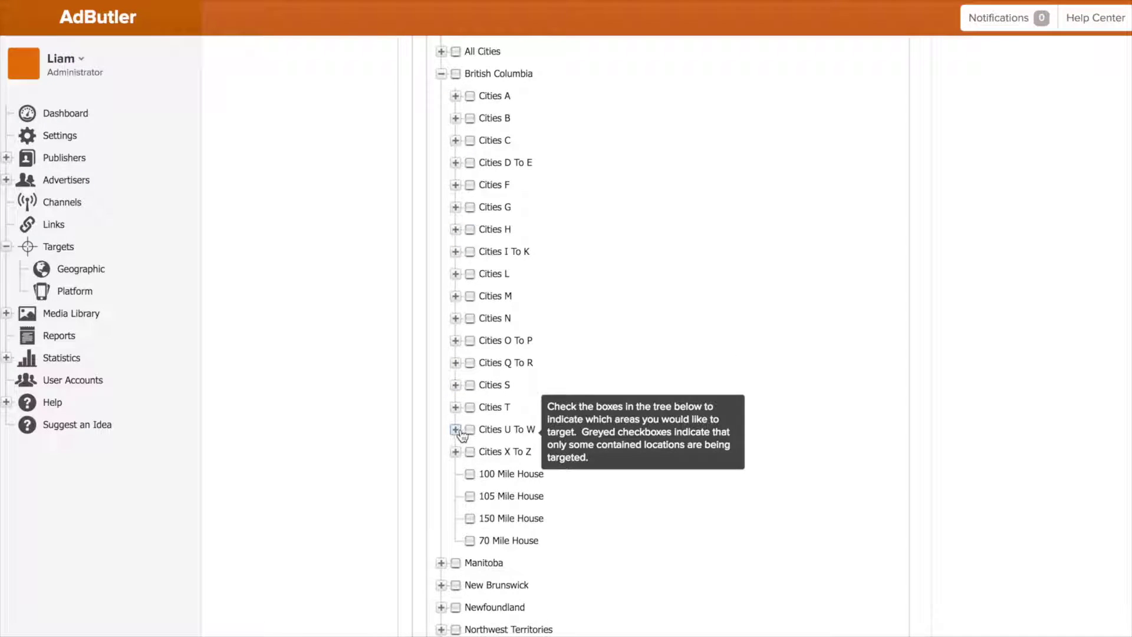
pyautogui.click(456, 429)
pyautogui.scroll(-5, 471, 445)
pyautogui.click(483, 407)
pyautogui.click(456, 141)
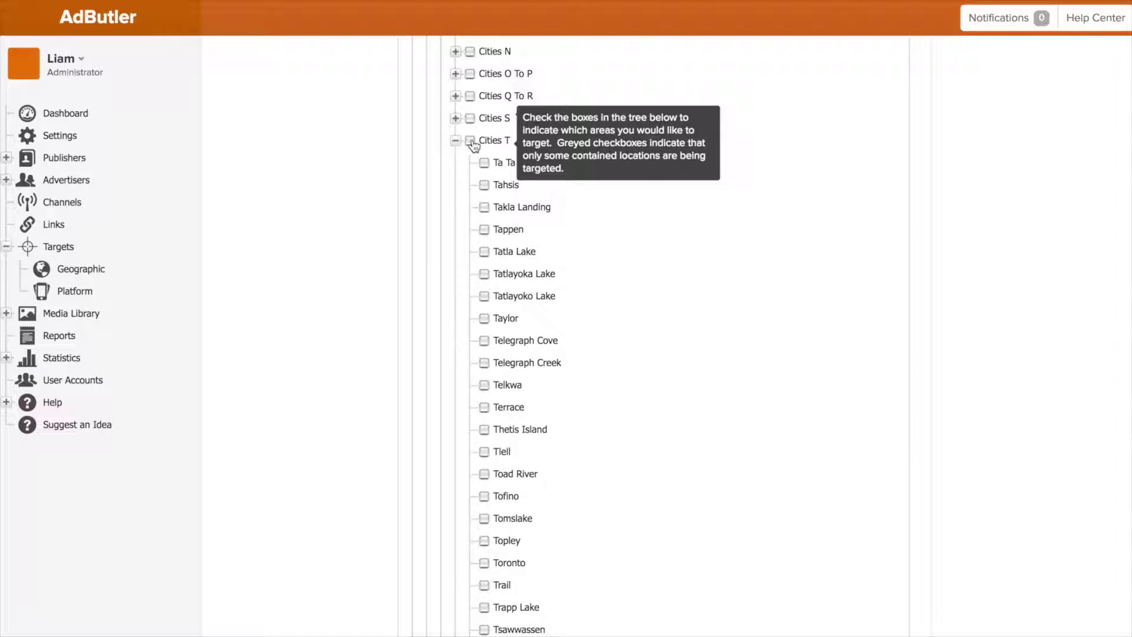
pyautogui.click(455, 141)
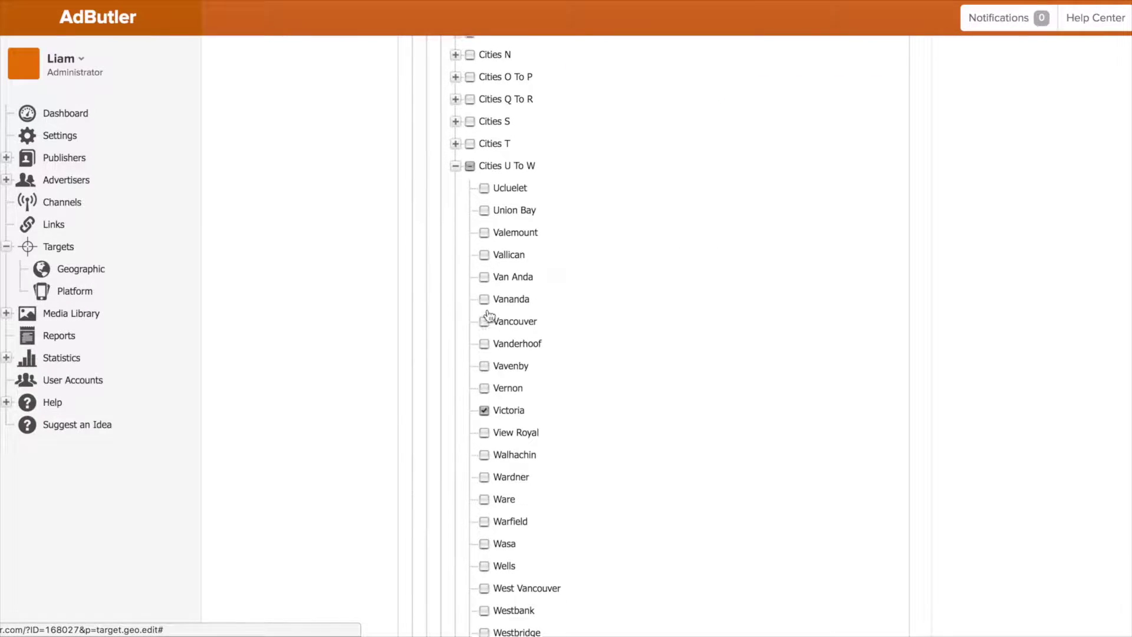
pyautogui.scroll(1, 488, 316)
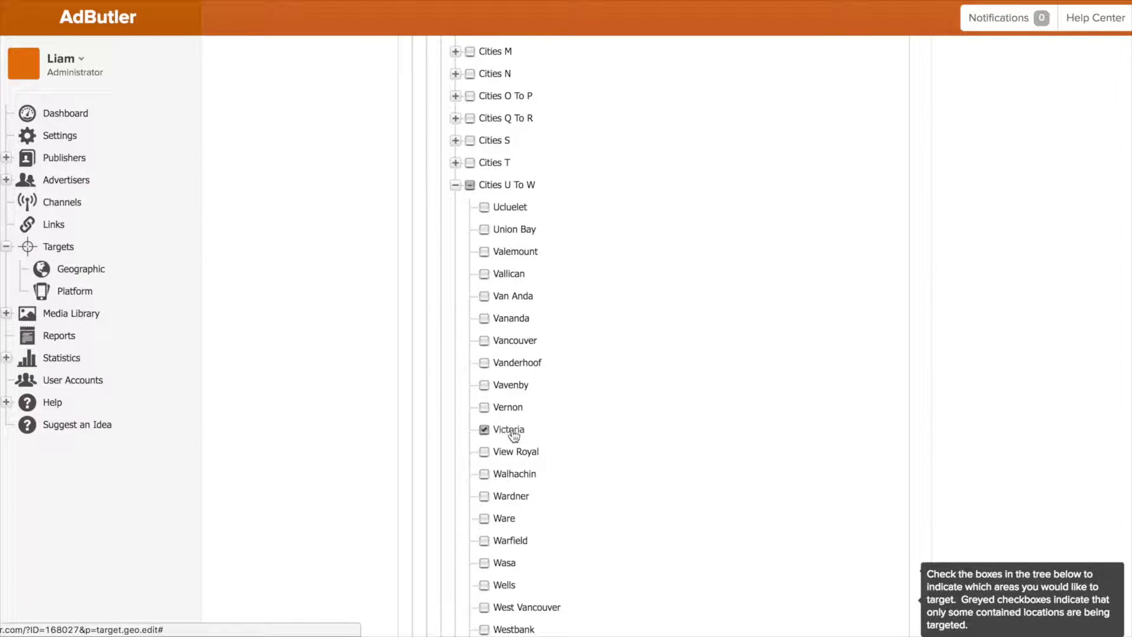
pyautogui.scroll(6, 557, 406)
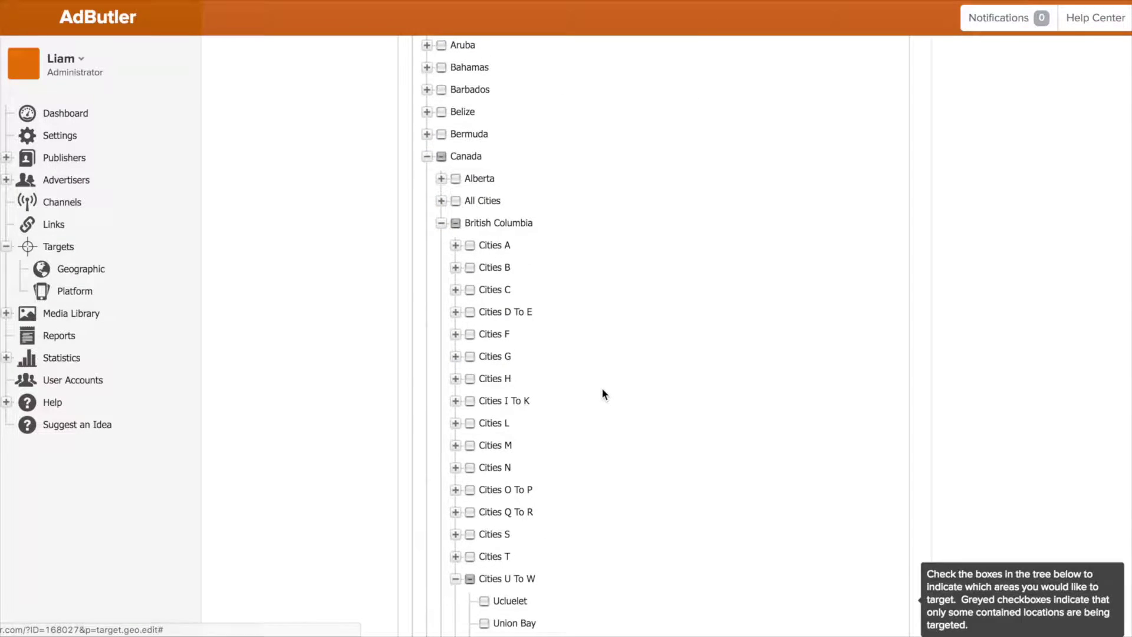
pyautogui.scroll(-20, 602, 389)
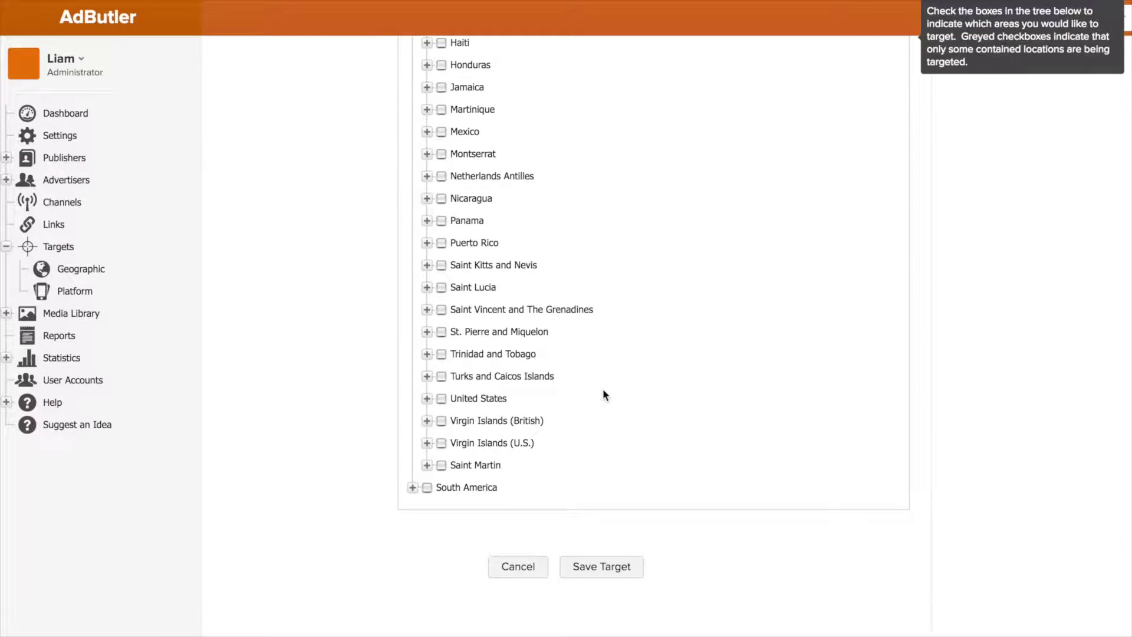
pyautogui.click(604, 569)
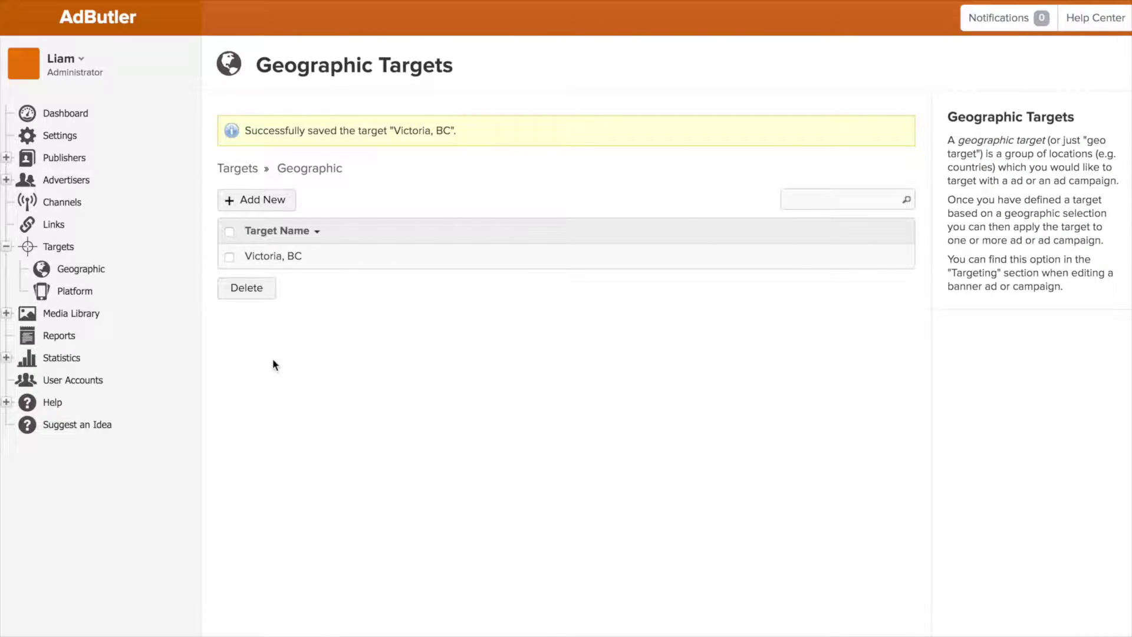
# Step: Create a new platform target named 'Internet Explorer Windows'
pyautogui.click(76, 291)
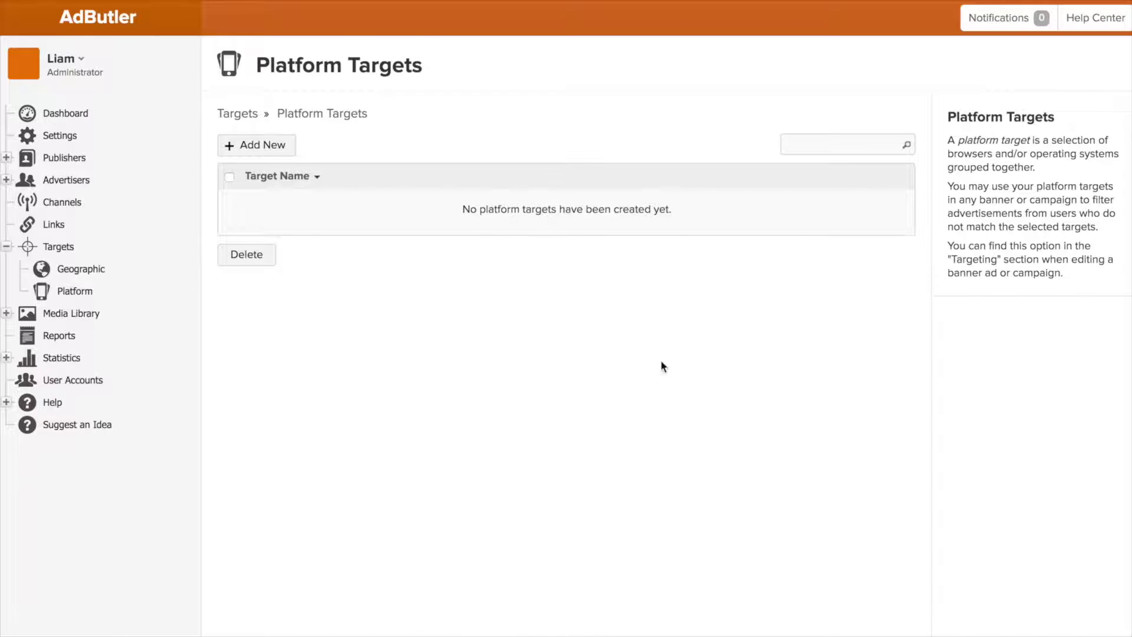
pyautogui.click(283, 148)
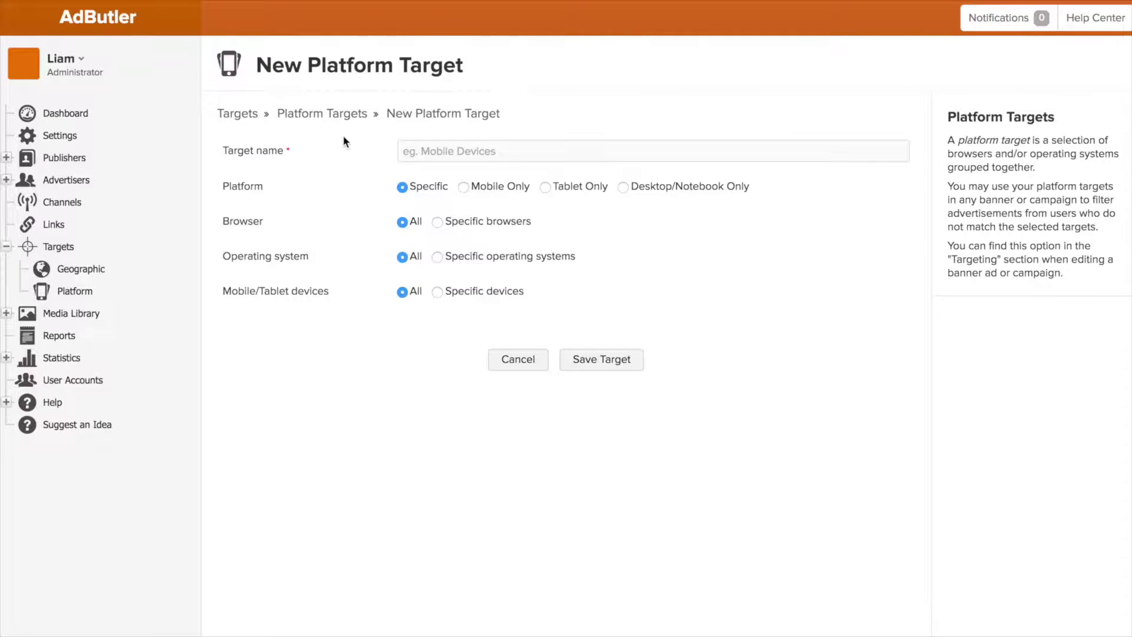
pyautogui.click(487, 157)
pyautogui.write('Internet Explor')
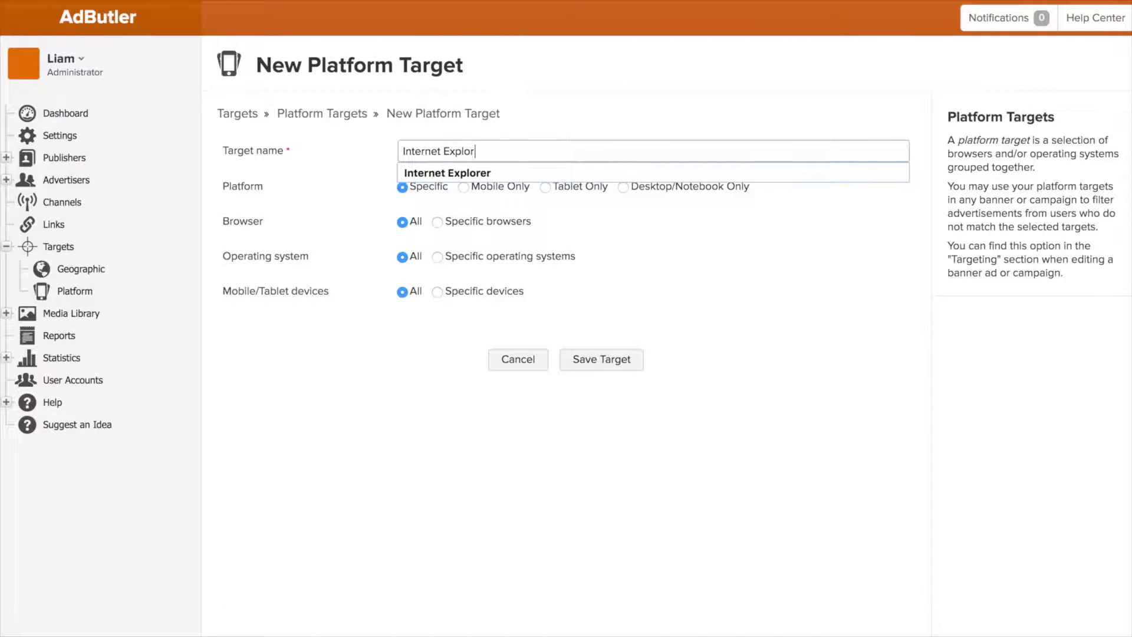
pyautogui.write('er Windows')
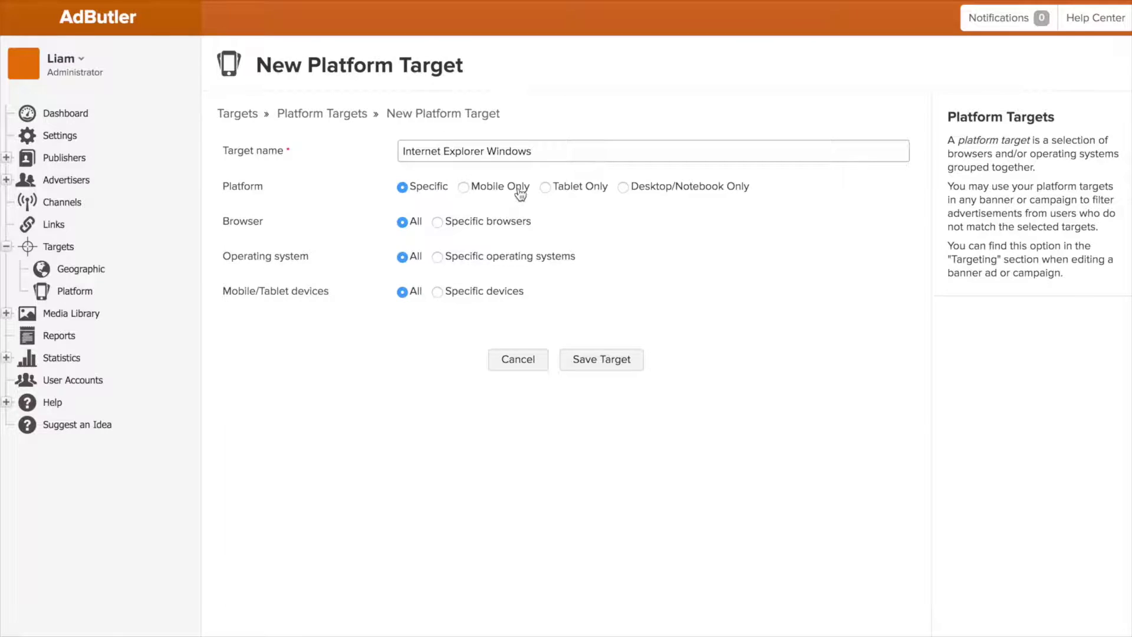
# Step: Leave the platform setting on Specific and device targeting on all devices
pyautogui.click(520, 194)
pyautogui.click(634, 192)
pyautogui.click(430, 197)
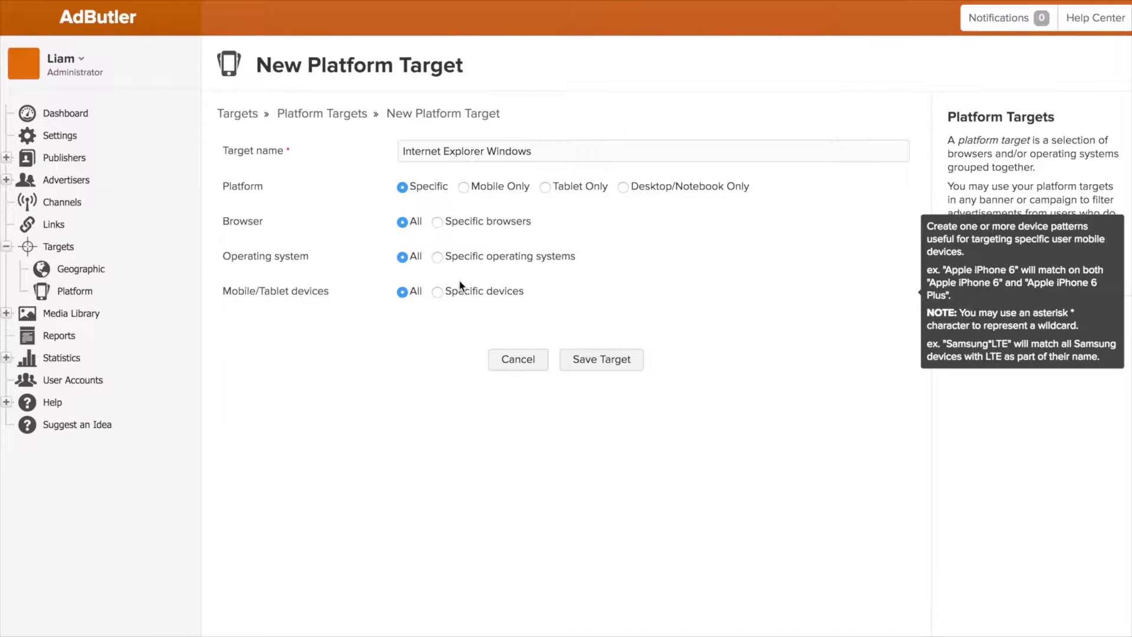
pyautogui.click(437, 293)
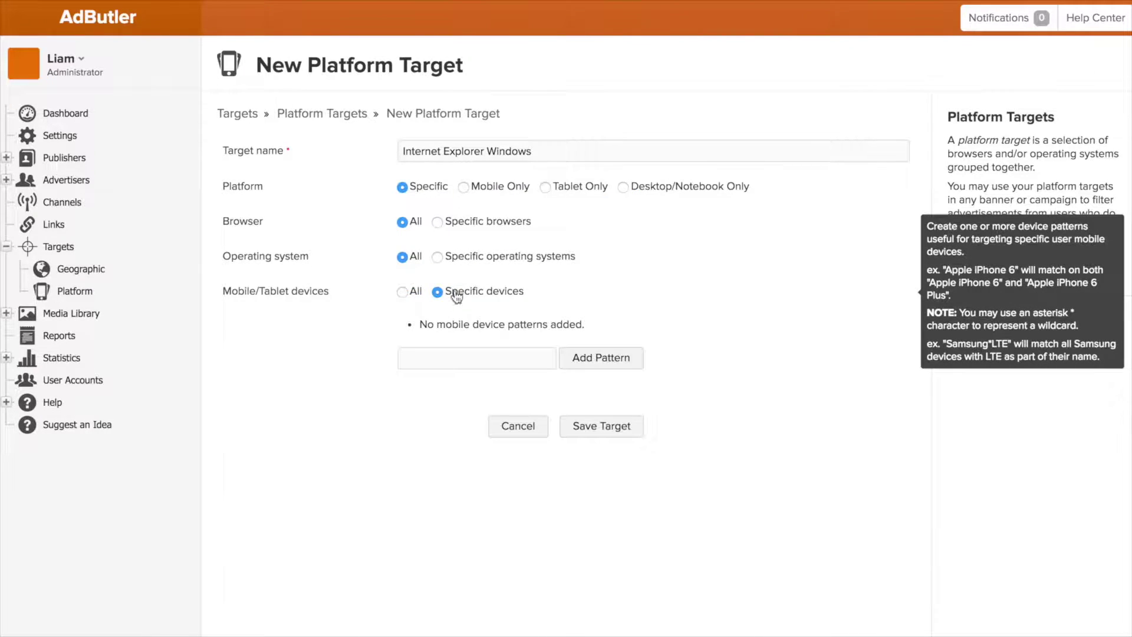
pyautogui.click(417, 295)
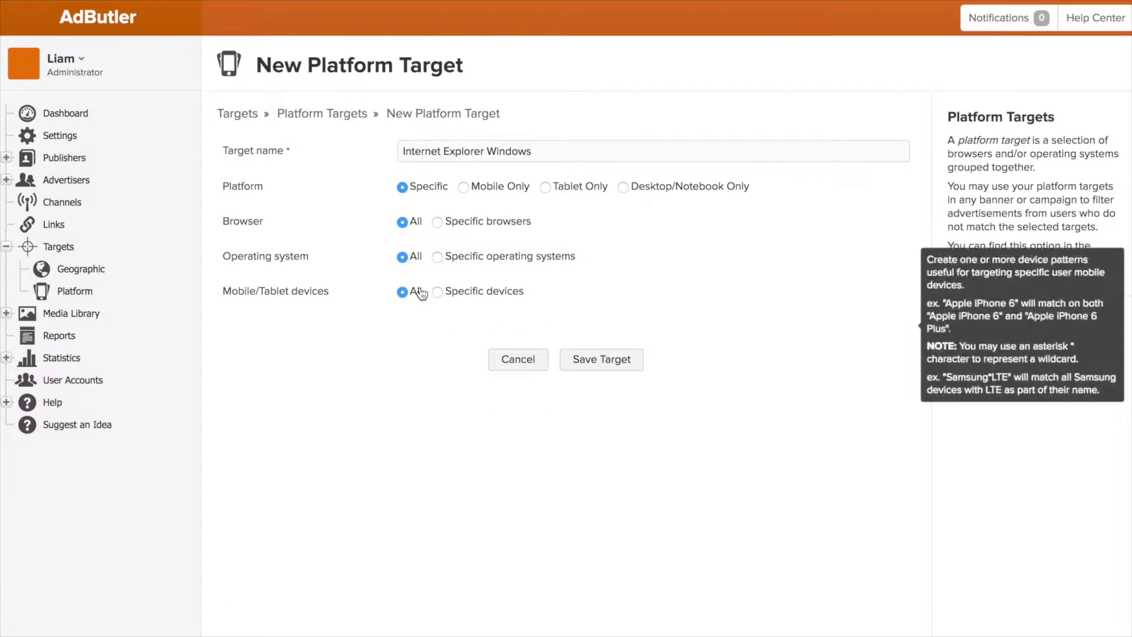
# Step: Limit the target to the Internet Explorer browser and Windows OS, then save it
pyautogui.click(452, 228)
pyautogui.click(631, 319)
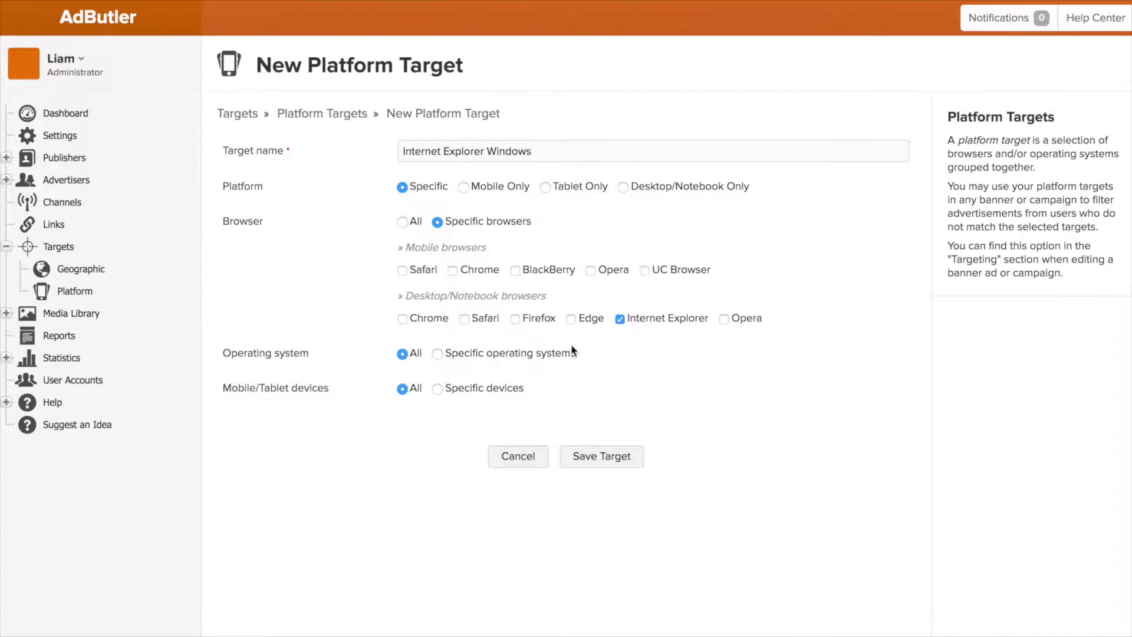
pyautogui.click(567, 354)
pyautogui.click(509, 451)
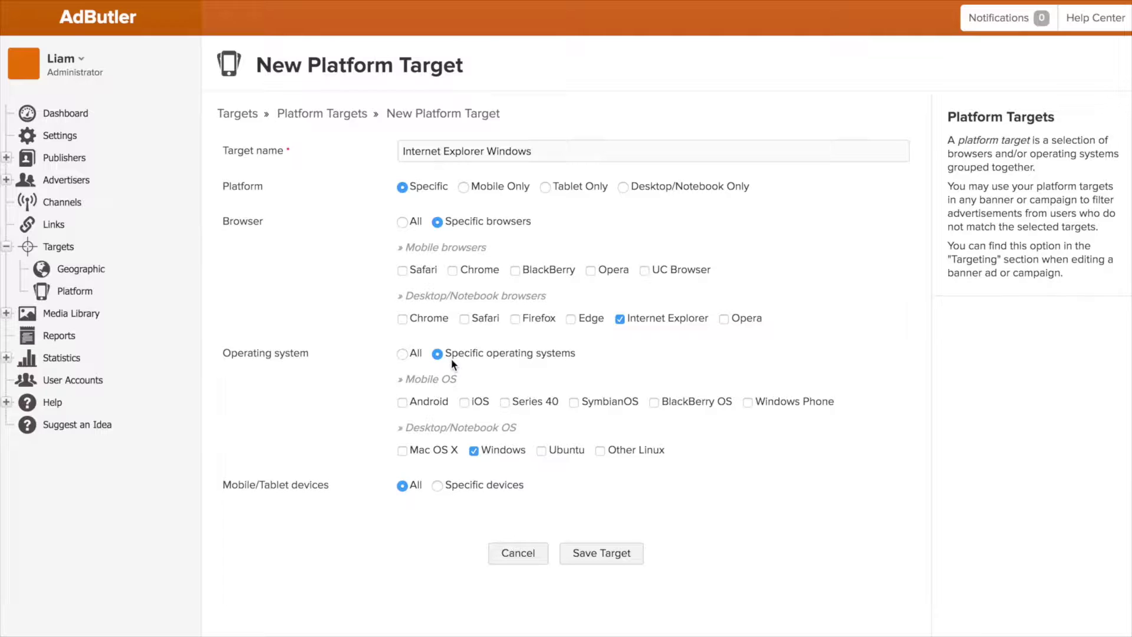
pyautogui.click(608, 552)
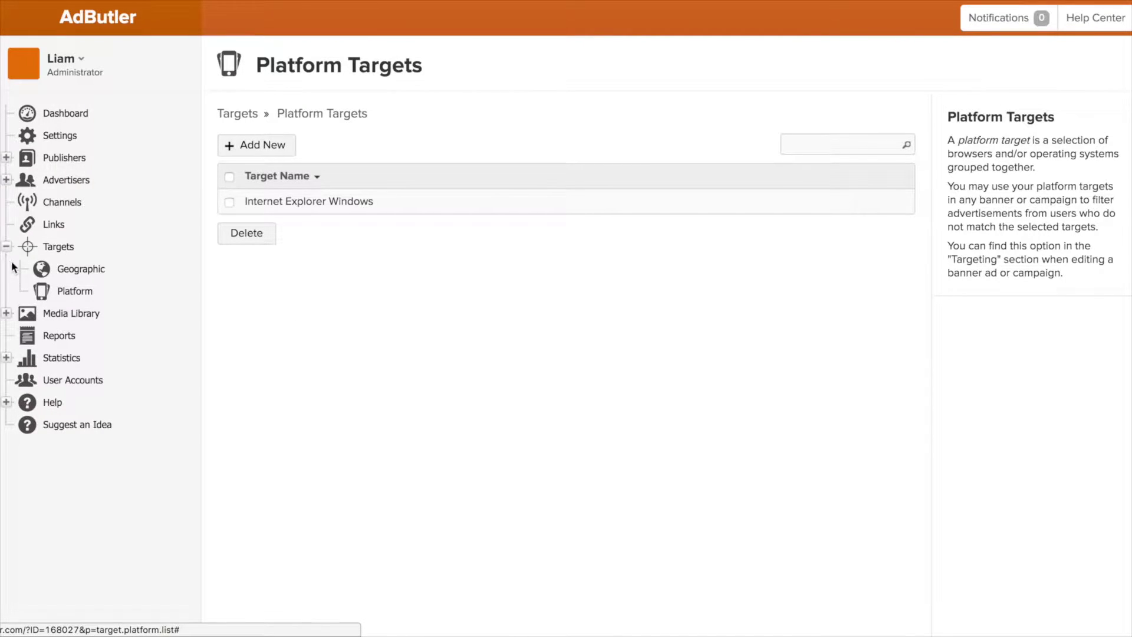
# Step: Open the AdButler Campaign assignment in AdButler Zone and expand its Targeting settings
pyautogui.click(7, 157)
pyautogui.click(21, 180)
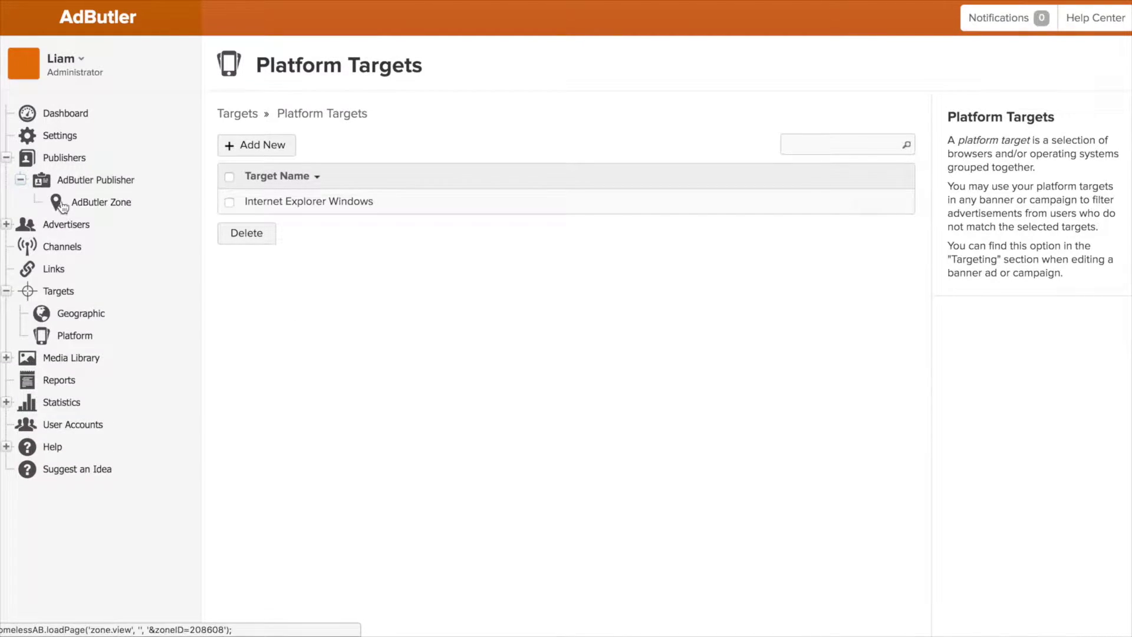
pyautogui.click(98, 202)
pyautogui.click(369, 578)
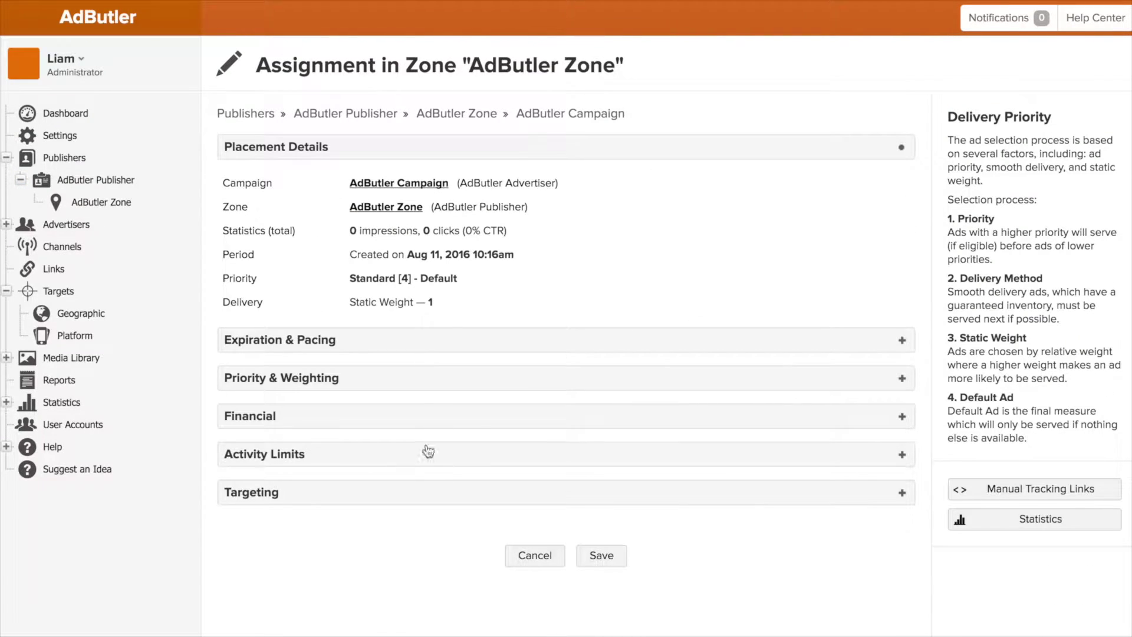
pyautogui.click(405, 498)
pyautogui.scroll(-5, 448, 460)
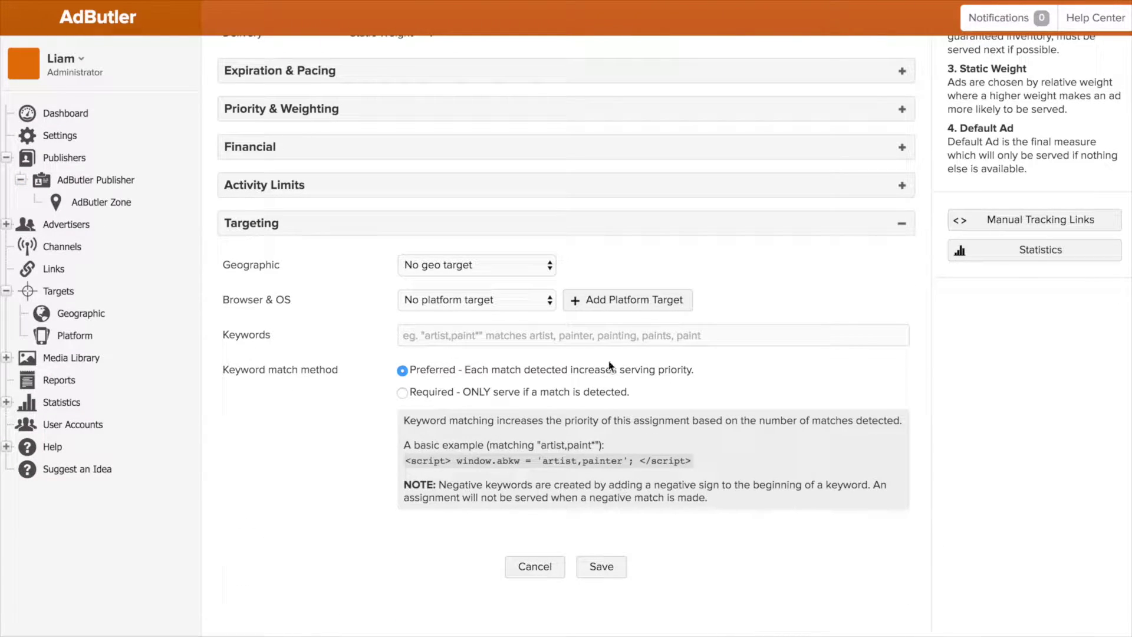
# Step: Choose Victoria, BC as the geo target and Internet Explorer Windows as the platform target
pyautogui.click(460, 271)
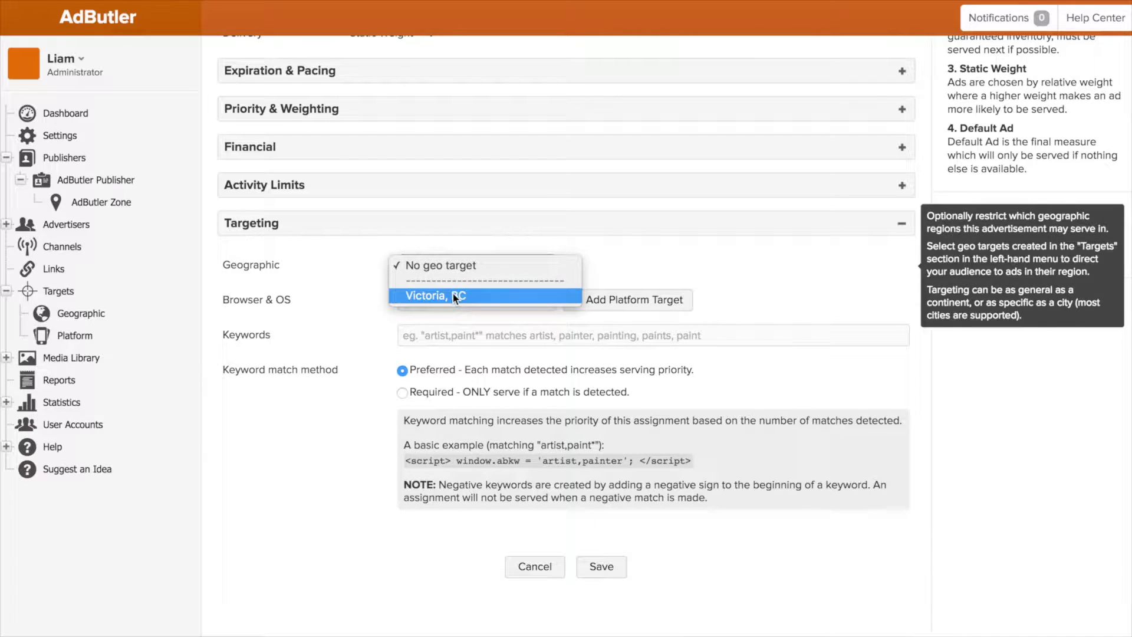
pyautogui.click(452, 293)
pyautogui.click(449, 297)
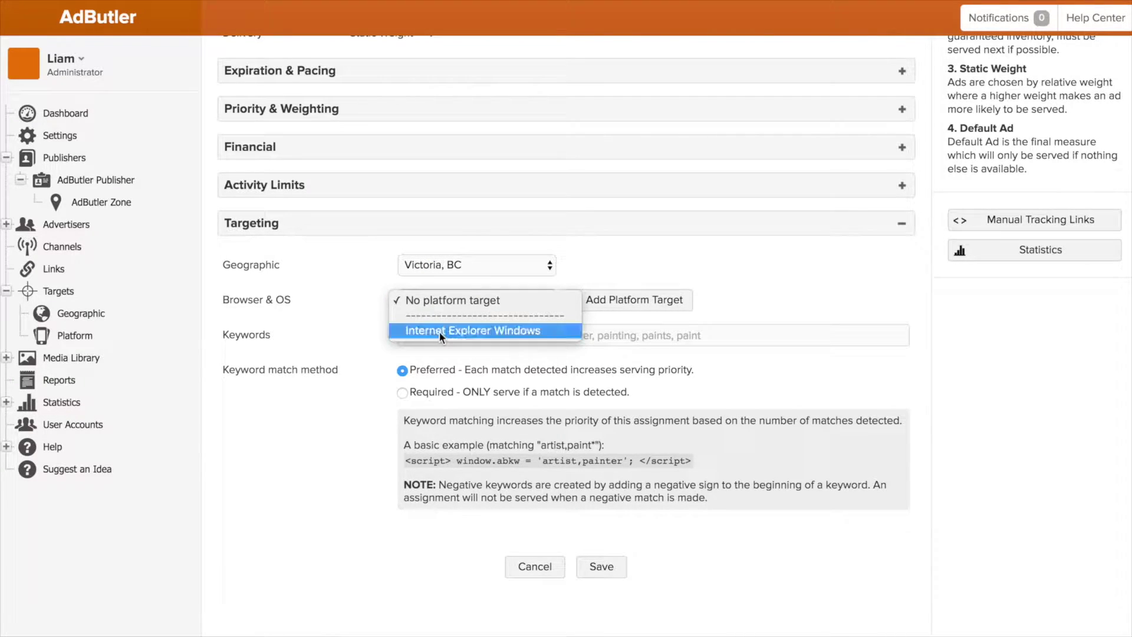
pyautogui.click(440, 332)
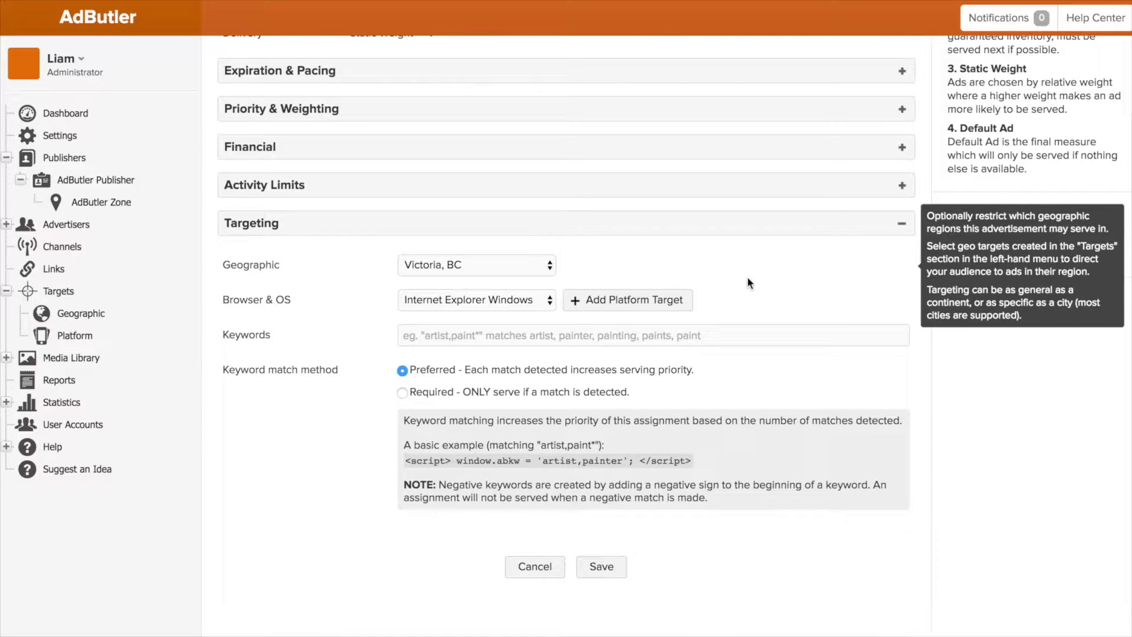
# Step: Close the unused Create Platform Profile dialog and save the assignment's targeting
pyautogui.click(679, 298)
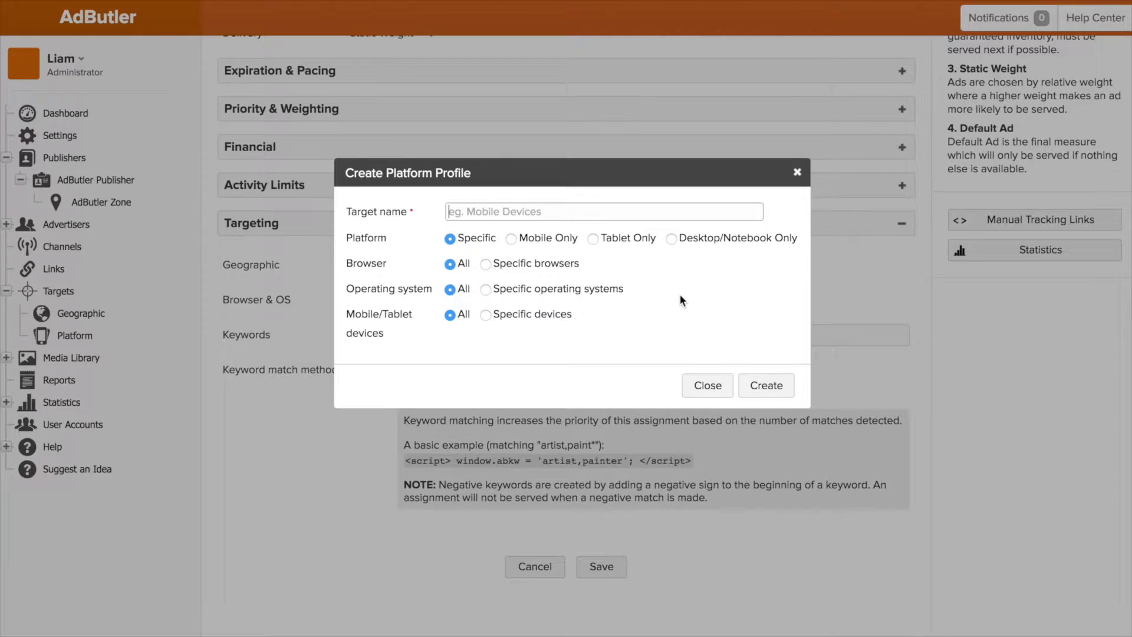
pyautogui.click(708, 385)
pyautogui.click(611, 572)
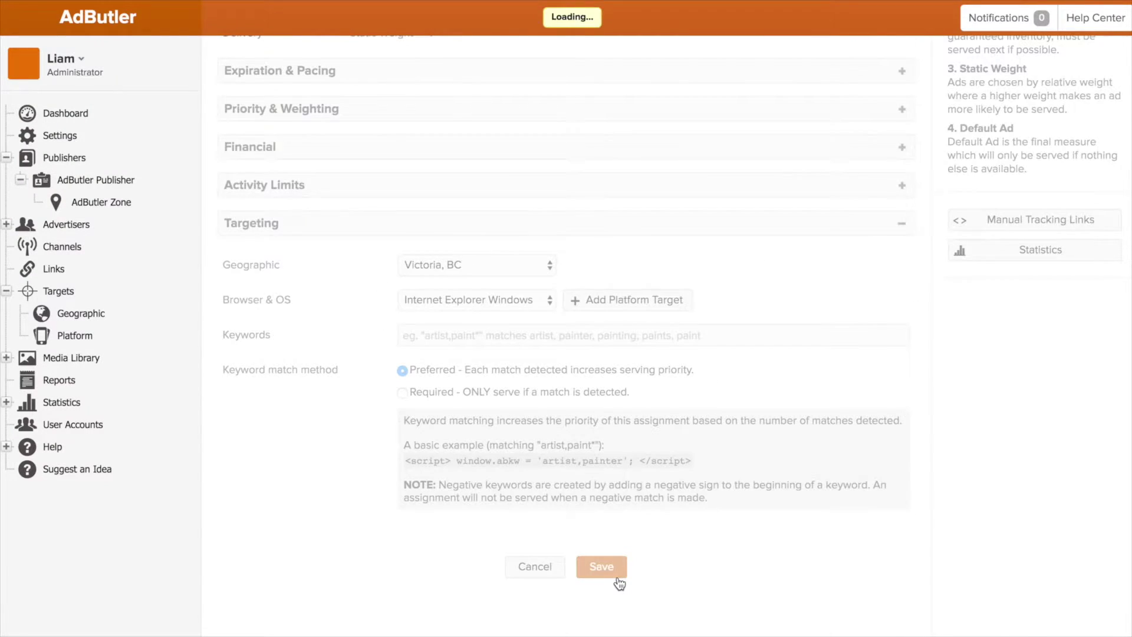
pyautogui.scroll(-3, 557, 553)
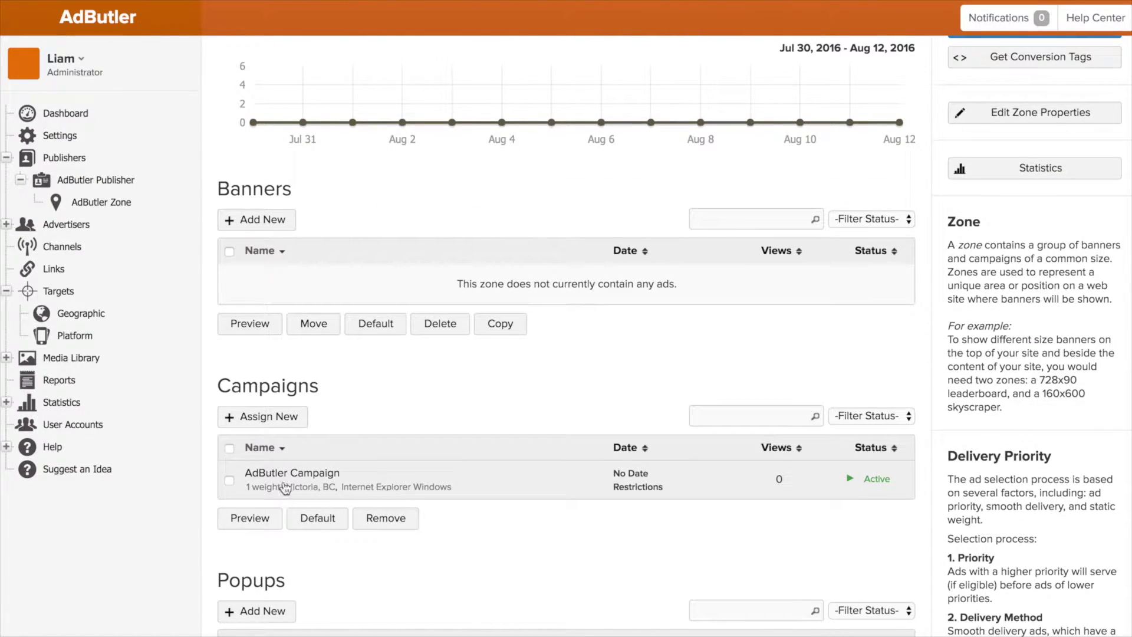